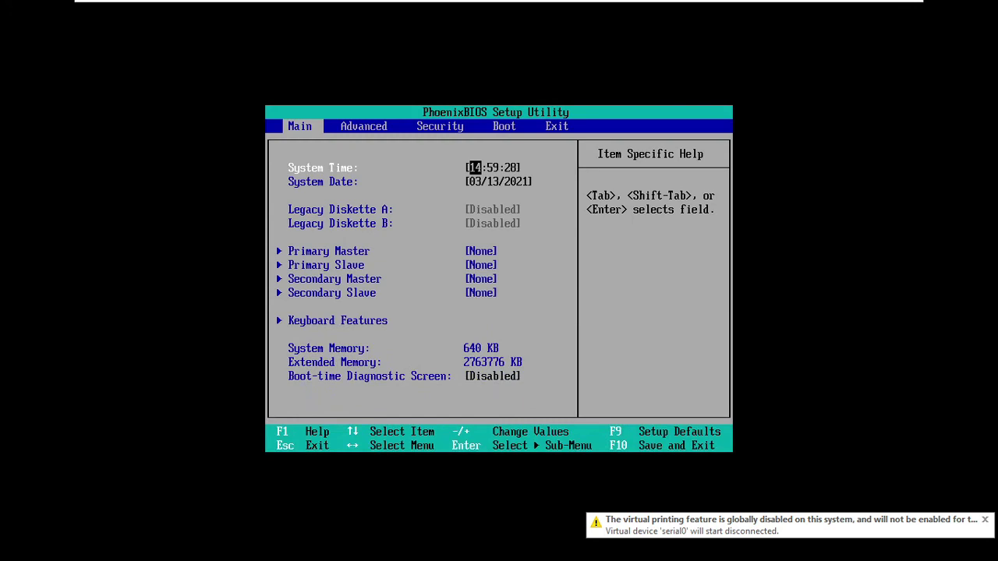
- Move the CD-ROM Drive to first place in the boot order and exit setup, saving the changes
key(Right)
key(Right)
key(Right)
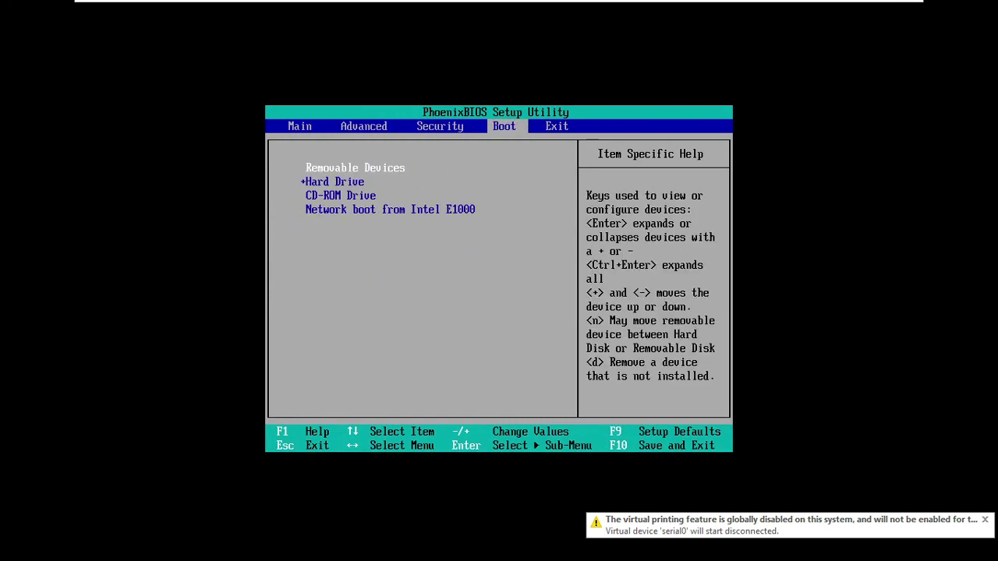
key(Down)
key(Down)
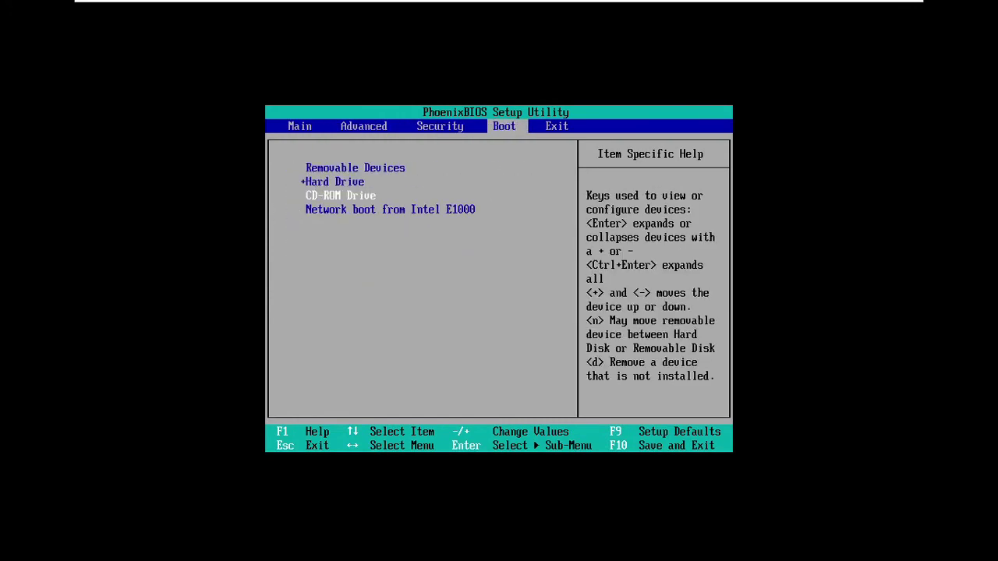
key(plus)
key(plus)
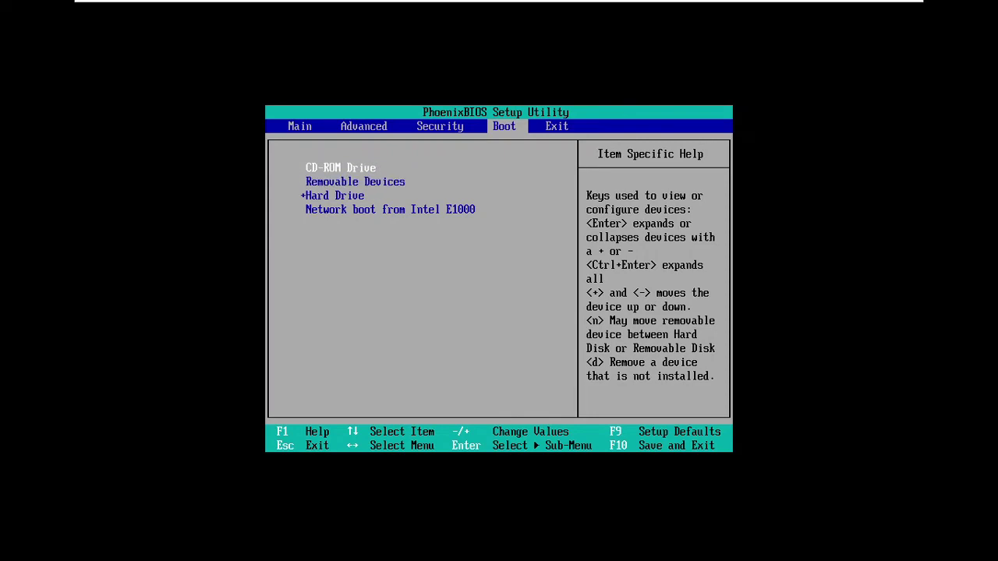
key(Right)
key(Return)
key(Return)
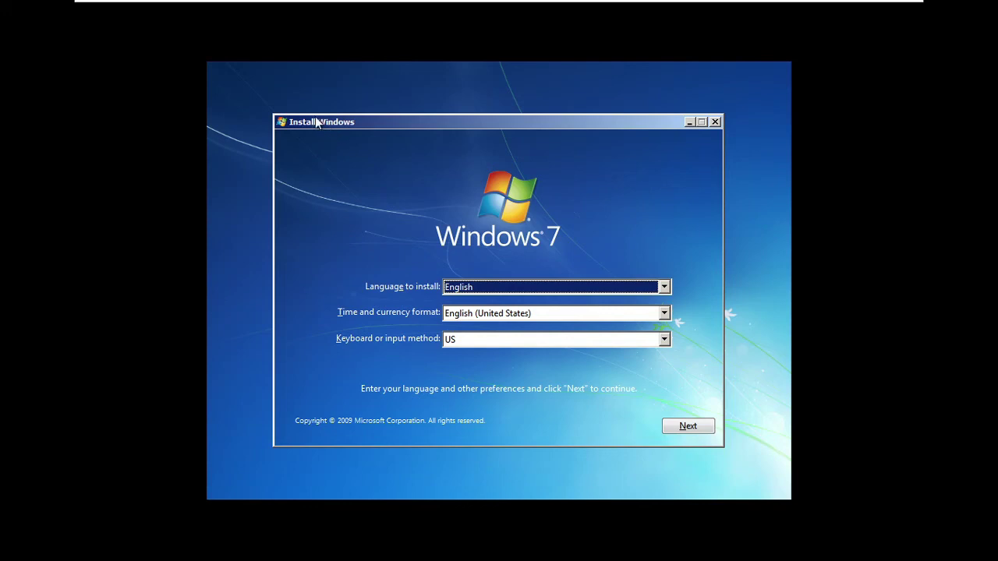
- Accept the installer's language settings, enter the recovery tools for repairing the computer, and run Startup Repair
click(694, 428)
click(322, 399)
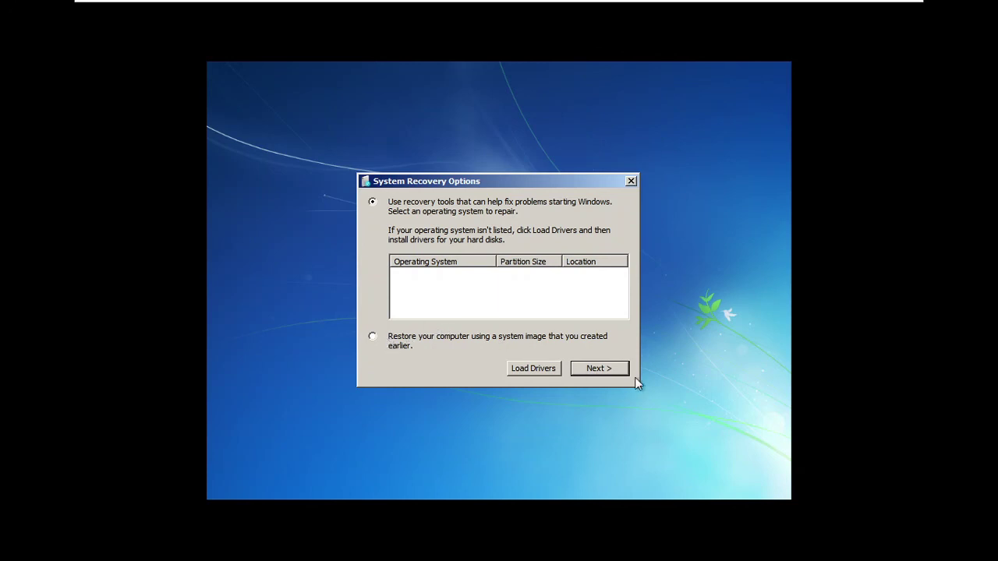
click(597, 370)
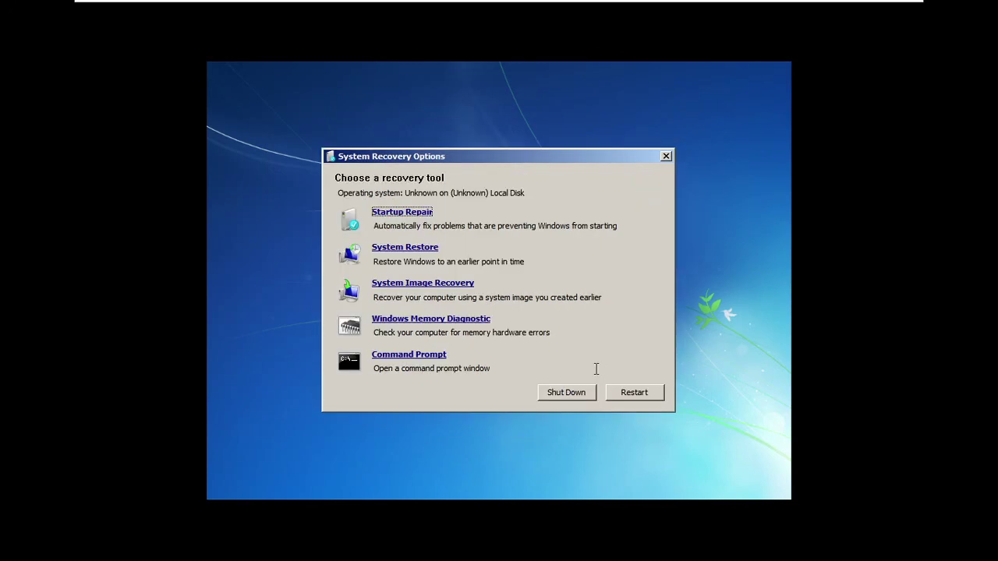
click(401, 211)
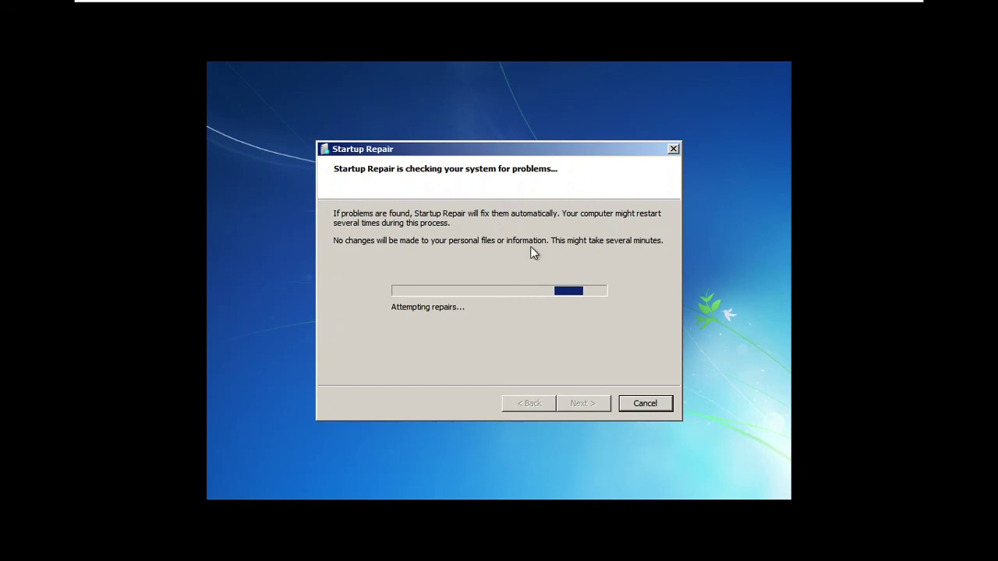
- Try to cancel the running Startup Repair and dismiss the resulting message
click(660, 405)
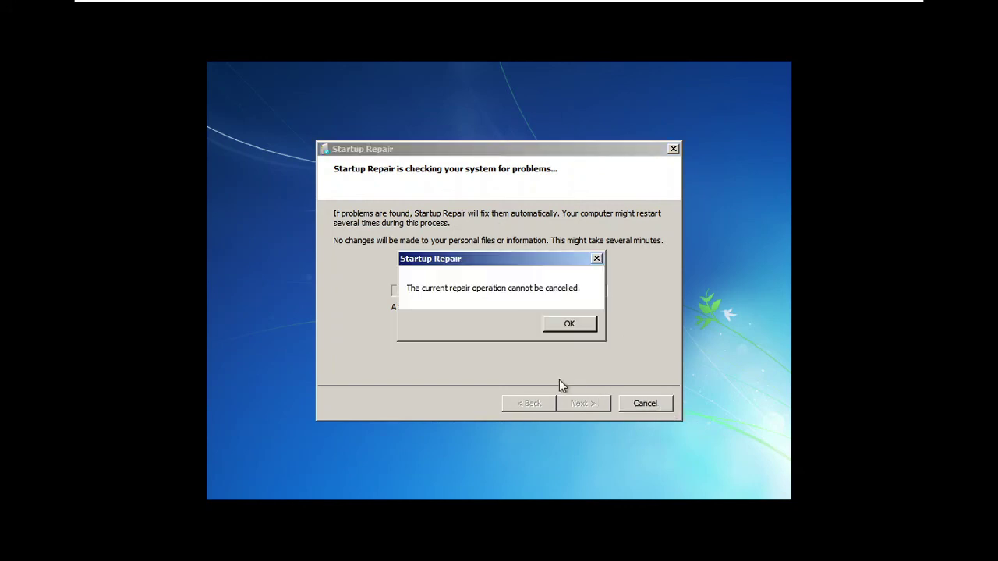
click(569, 324)
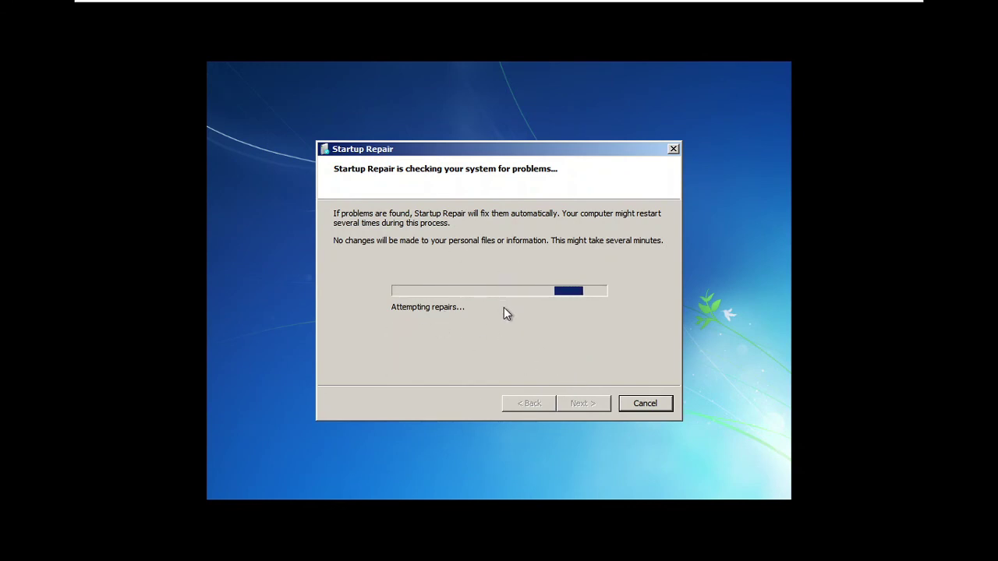
- Move the Startup Repair window clear of the recovery tools and open a Command Prompt
drag(414, 152, 392, 398)
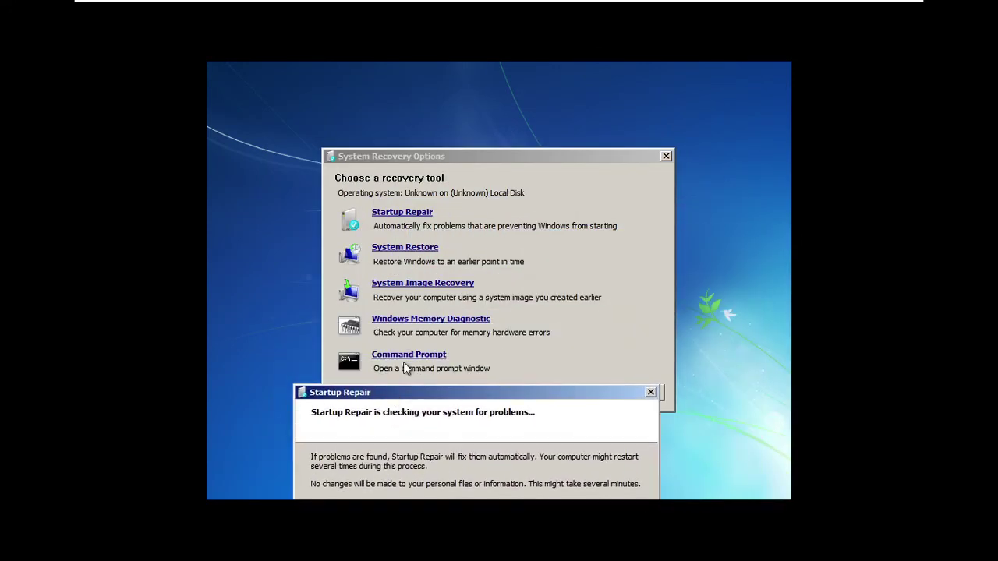
click(406, 354)
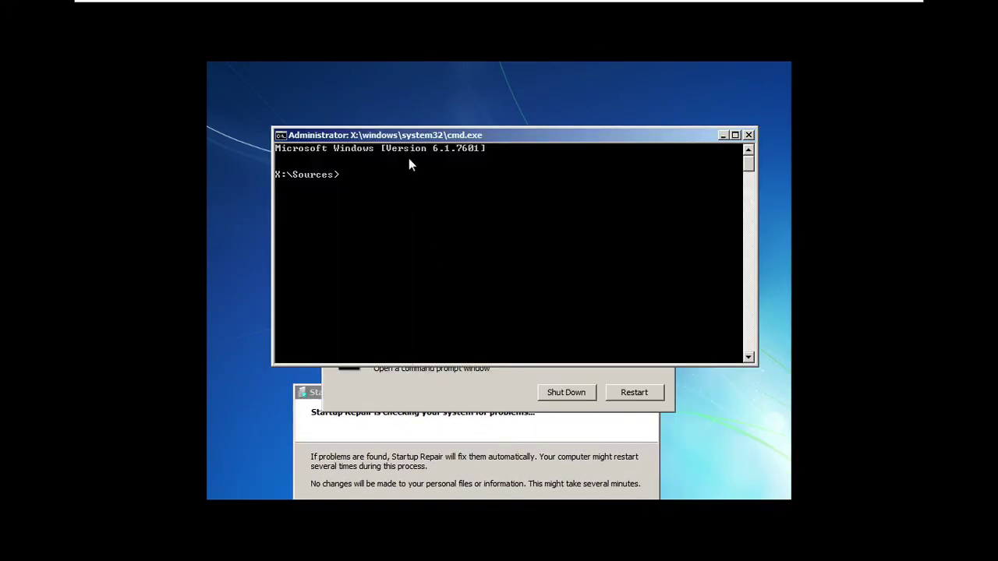
drag(396, 134, 375, 157)
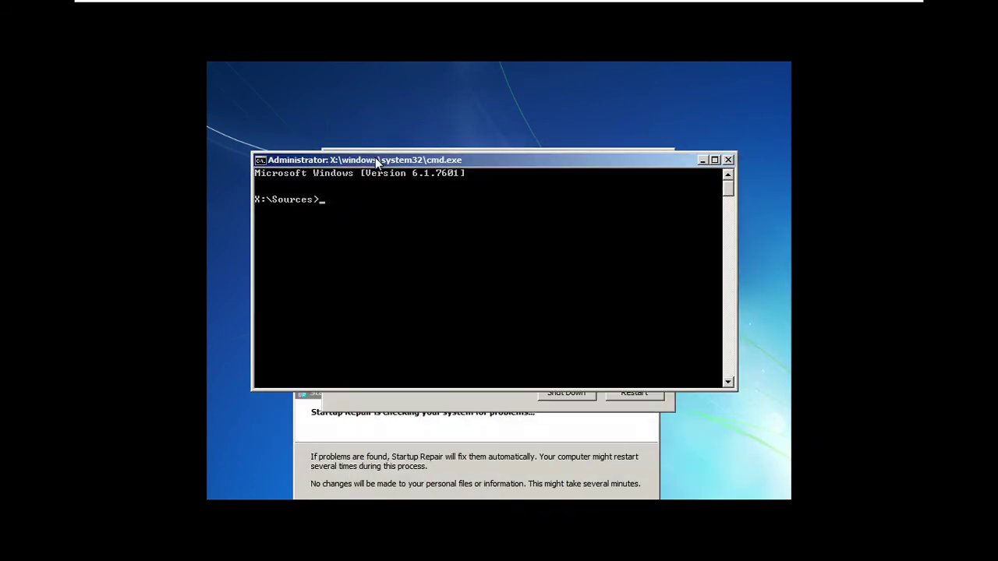
- Run bootrec /fixmbr and bootrec /fixboot to repair the master boot record and boot sector
text(bootrec /fixmbr)
key(Return)
text(bootrec)
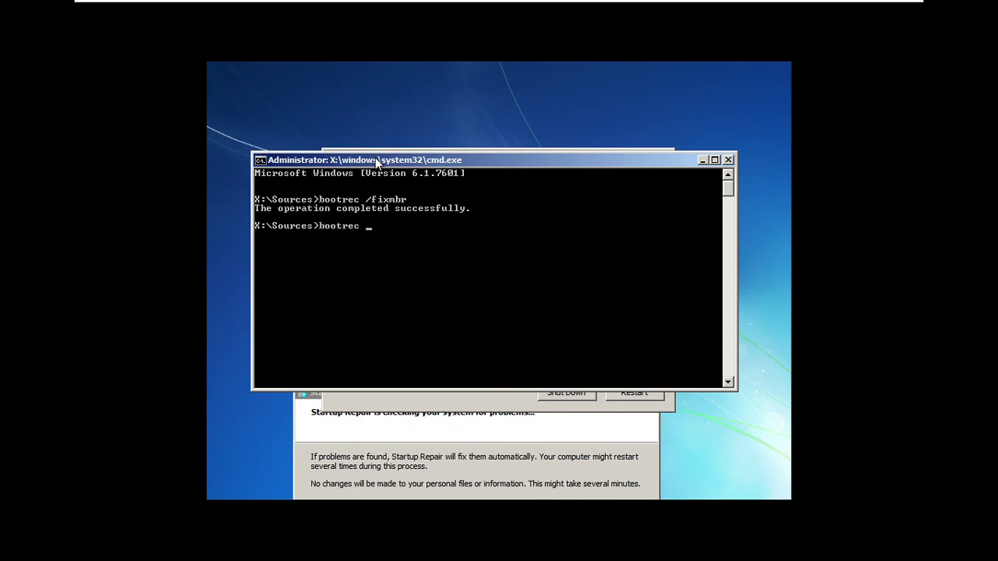
text( /fixboot)
key(Return)
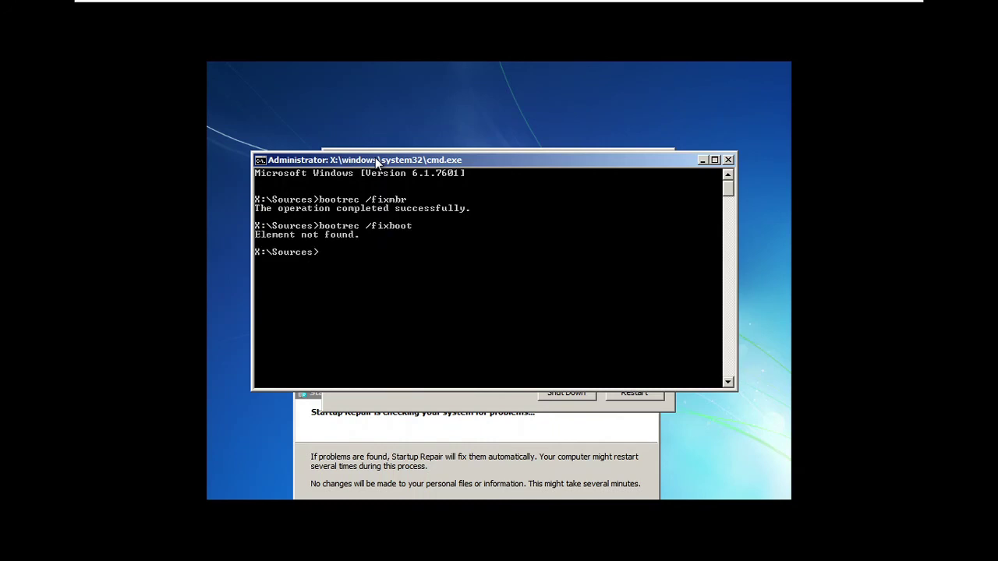
- Scan for Windows installations with bootrec /scanos and rebuild the boot configuration with bootrec /rebuildbcd
text(bootrec /scanos)
key(Return)
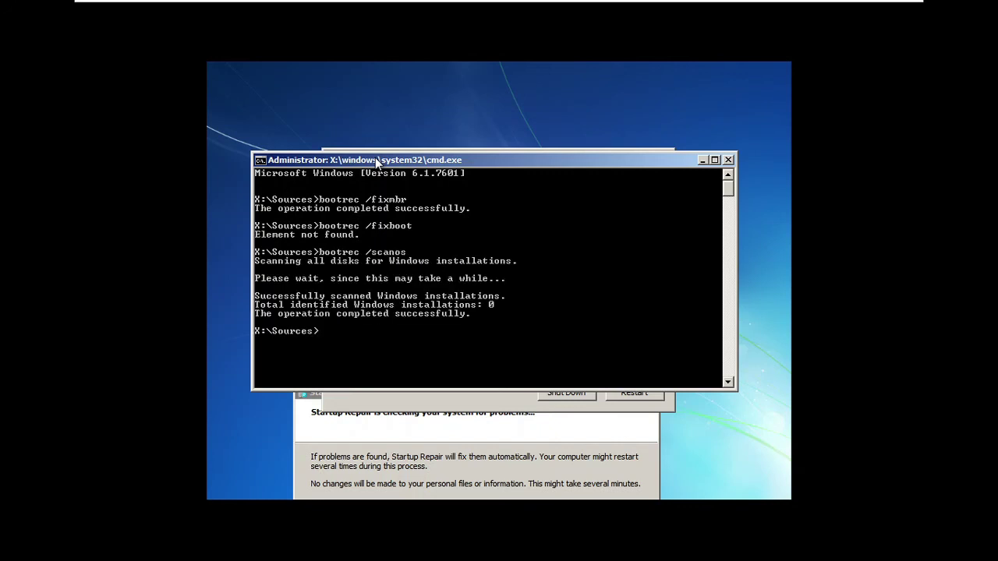
text(bootrec /rebuildbcd)
key(Return)
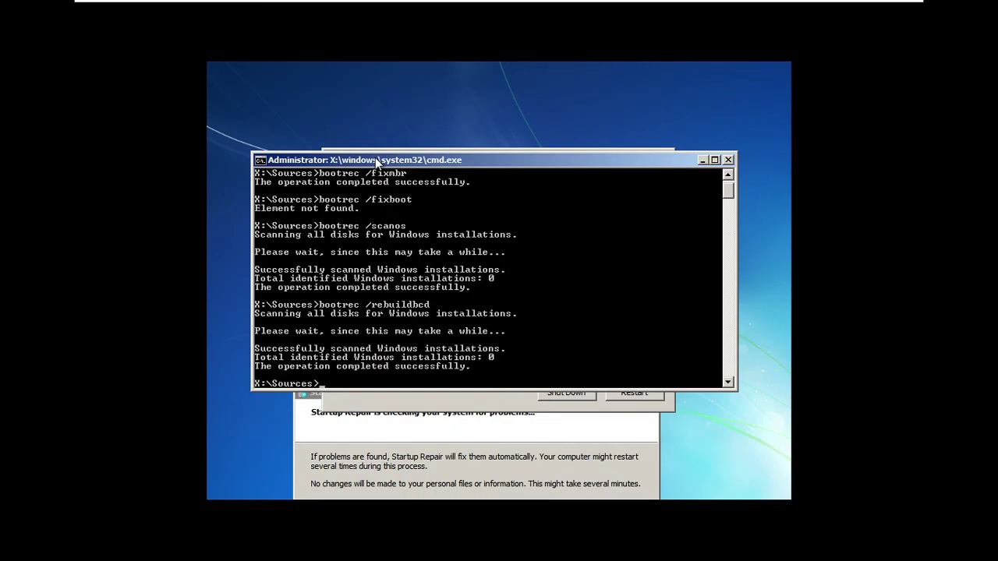
- Exit the Command Prompt and restart the computer from System Recovery Options
text(exit)
key(Return)
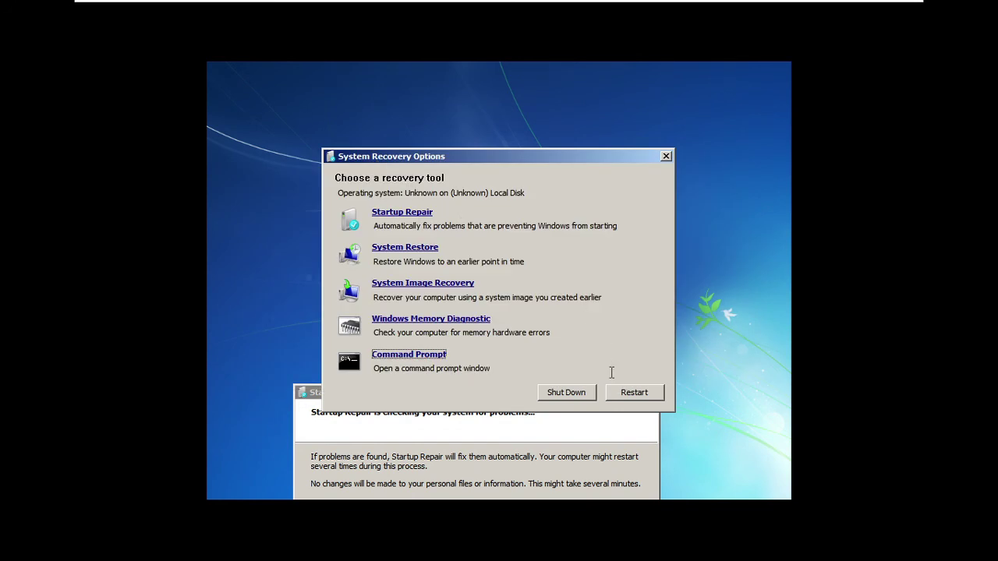
click(632, 397)
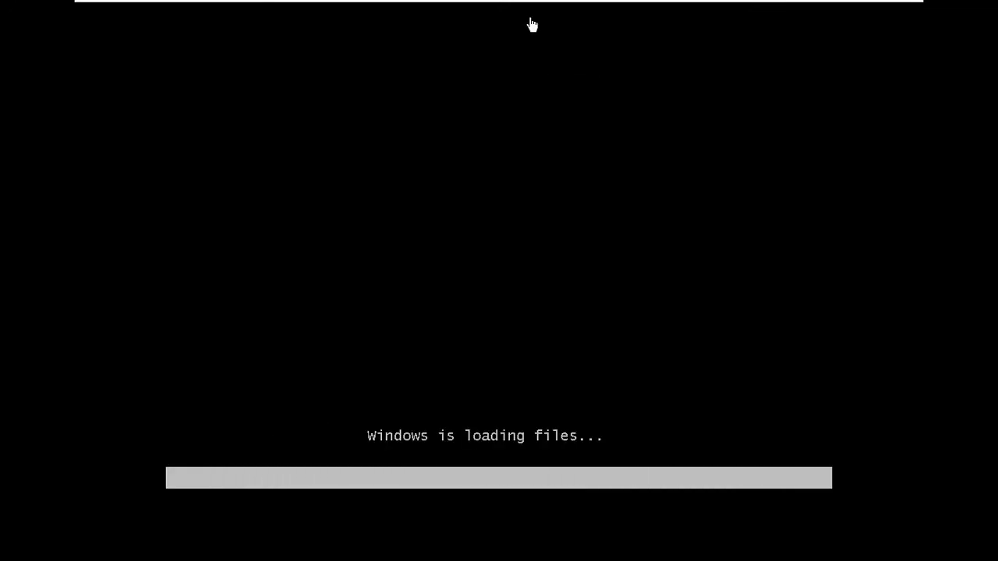
- Restart the guest and try to boot it from the Hard Drive through the Boot Menu
mouse_move(370, 7)
click(311, 11)
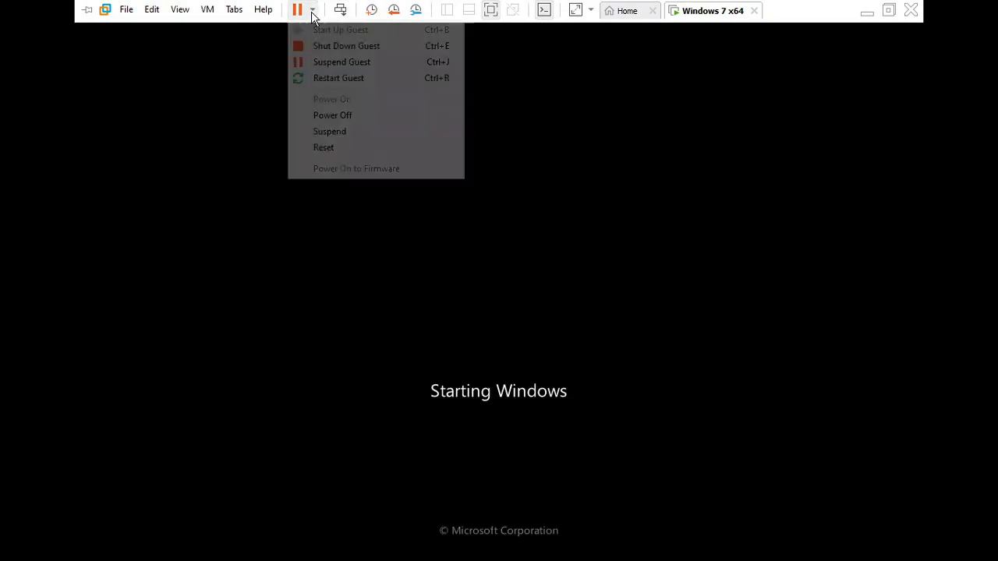
click(328, 78)
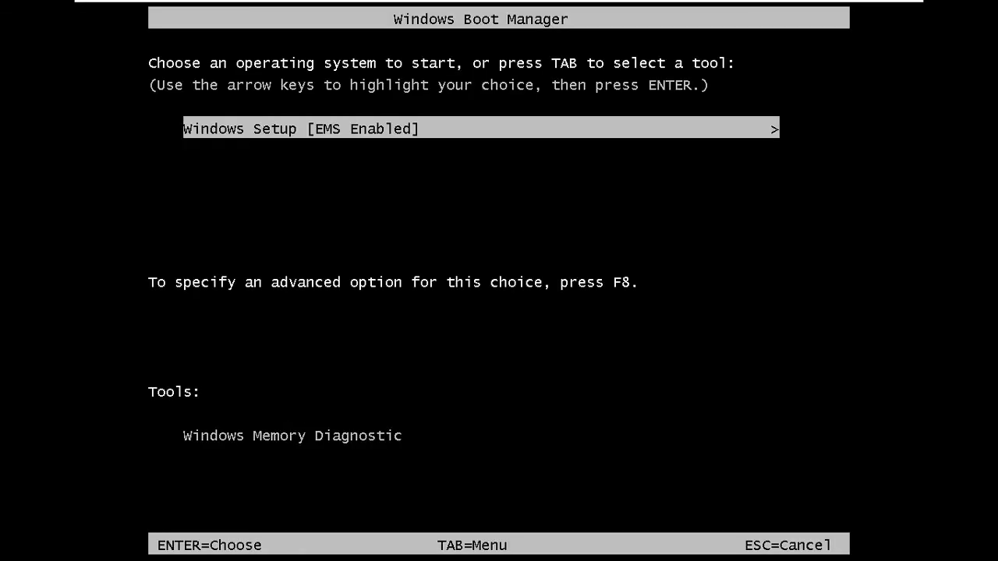
key(Escape)
key(Escape)
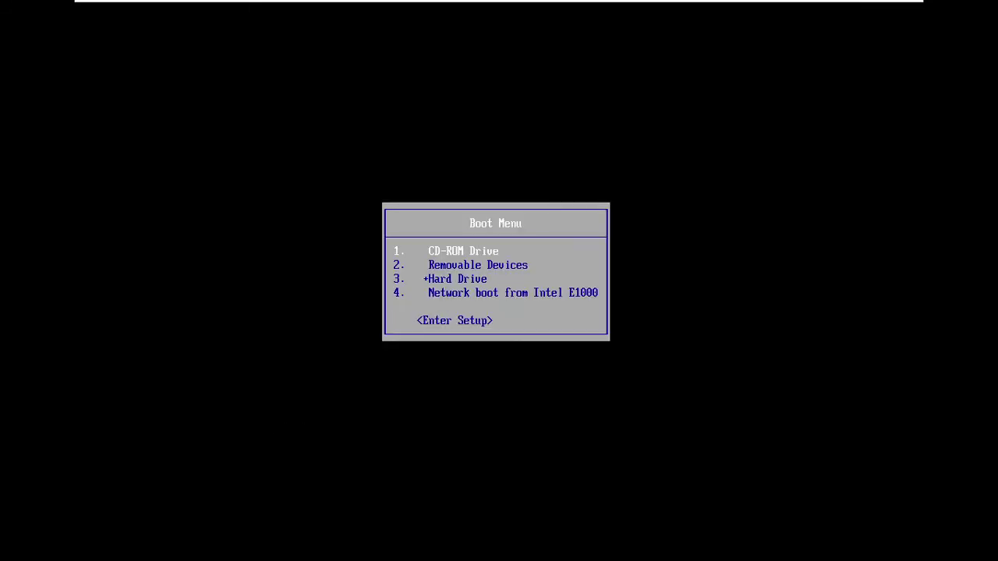
key(Down)
key(Down)
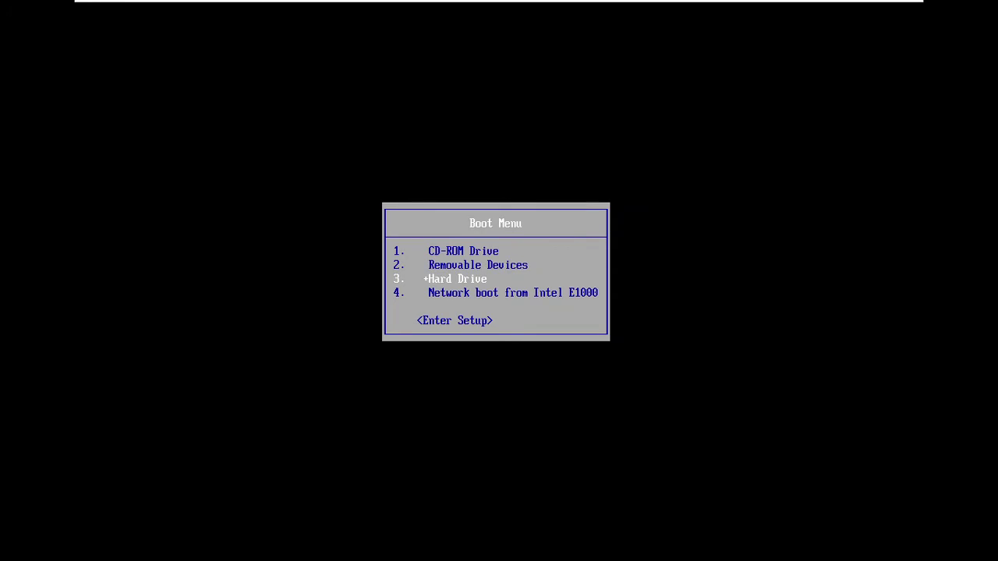
key(Return)
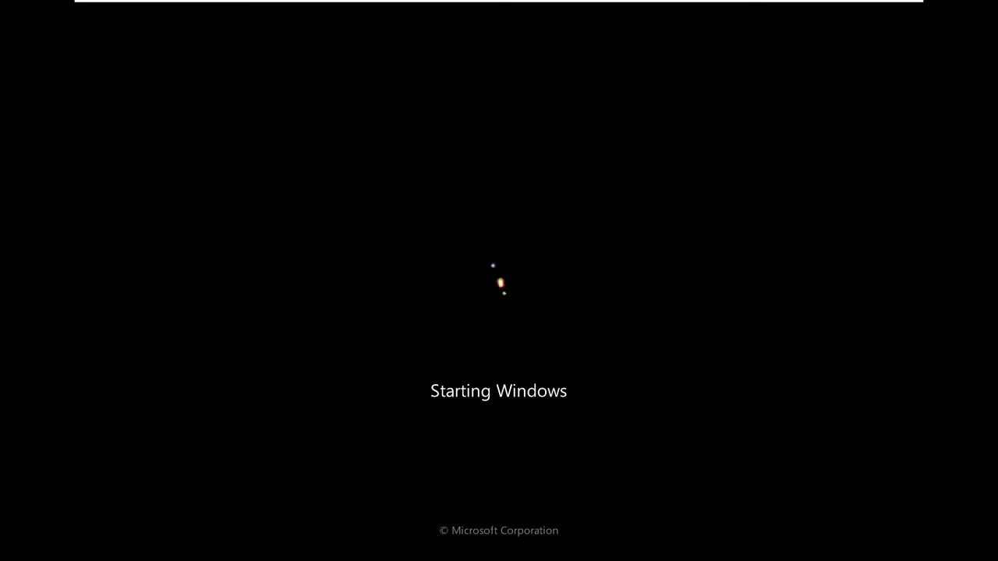
- Disconnect the virtual machine's CD/DVD (SATA) drive and disable its Connect at power on option
mouse_move(234, 8)
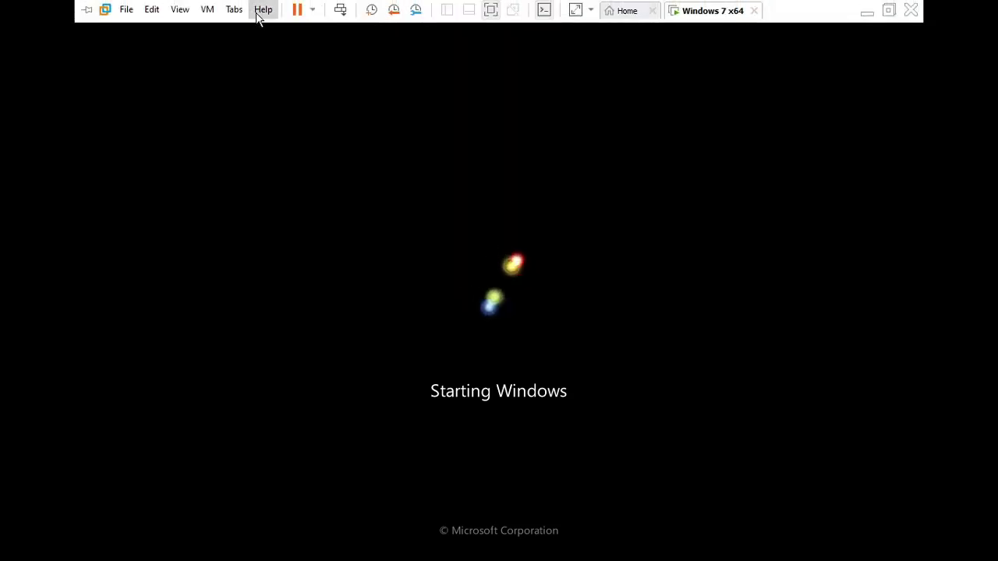
click(207, 9)
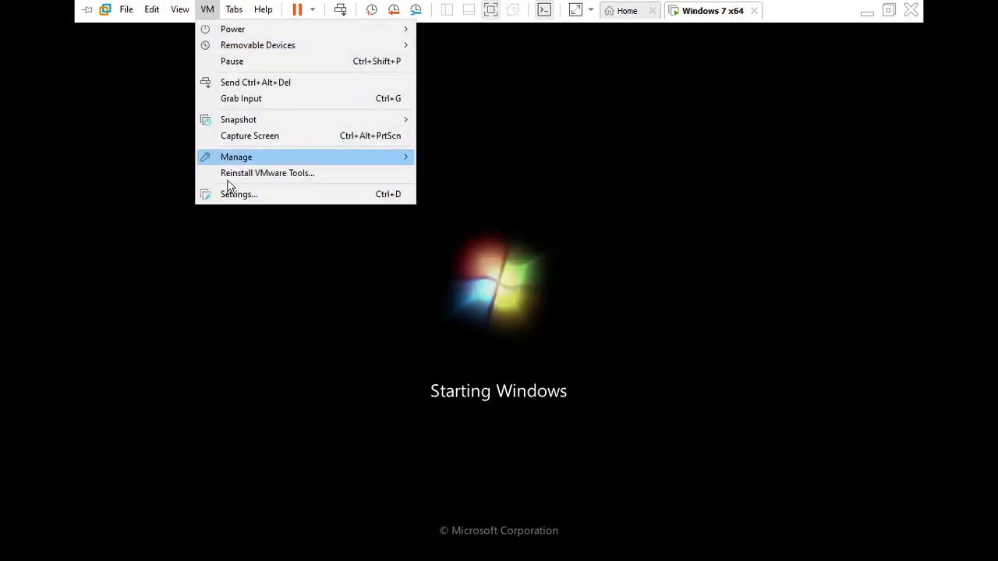
click(223, 195)
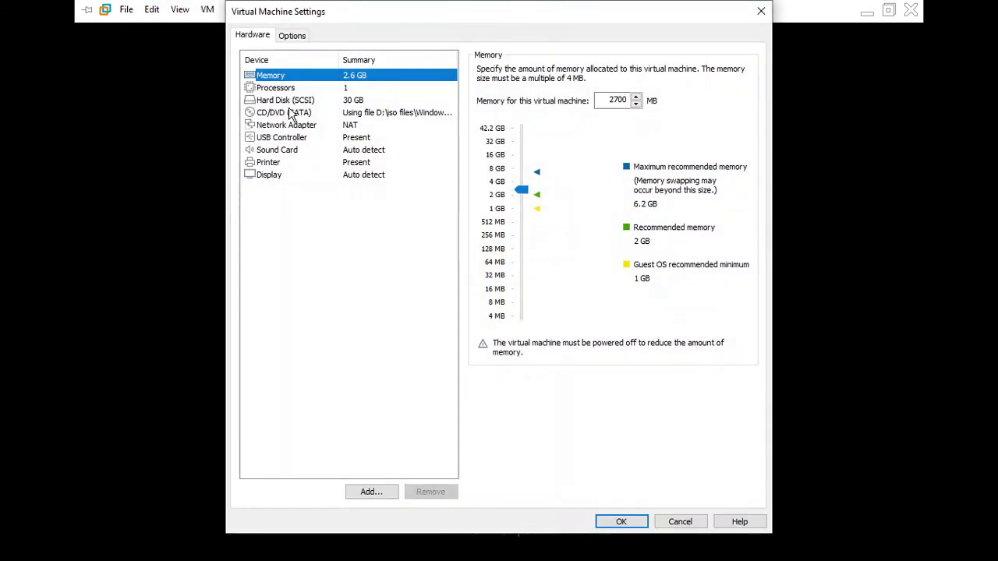
click(310, 114)
click(481, 69)
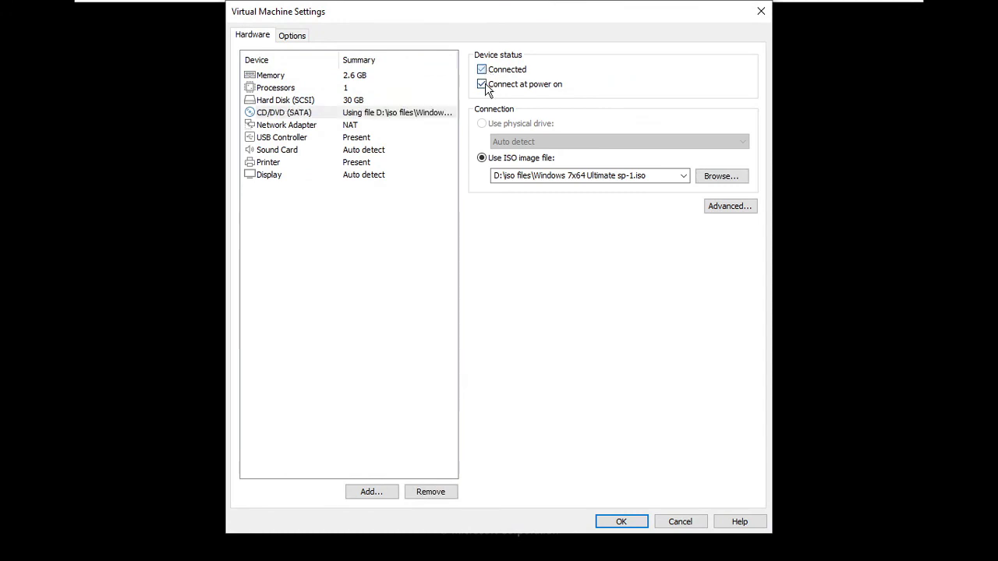
click(481, 84)
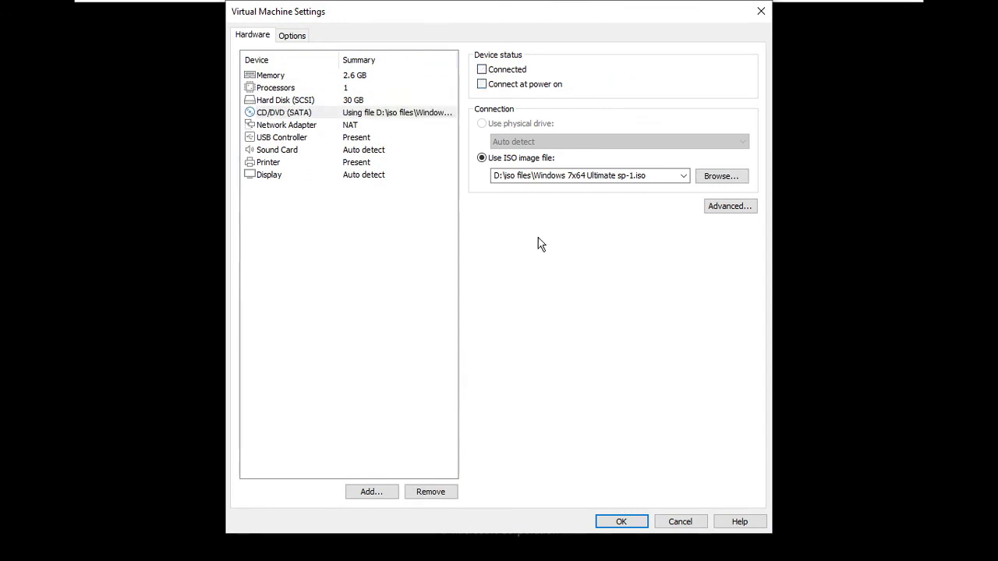
click(618, 520)
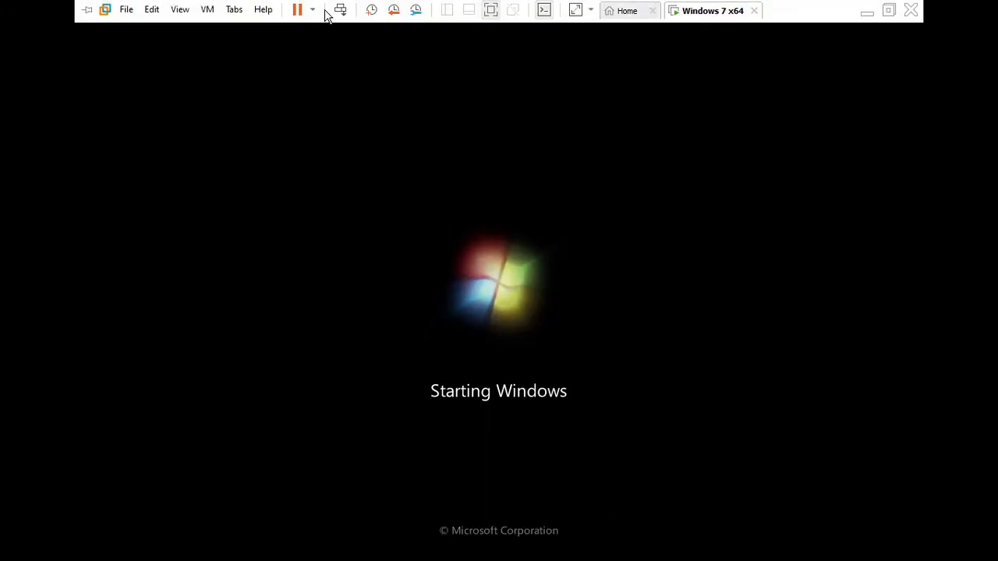
- Restart the guest with the disc disconnected and select the Hard Drive in the Boot Menu
click(312, 10)
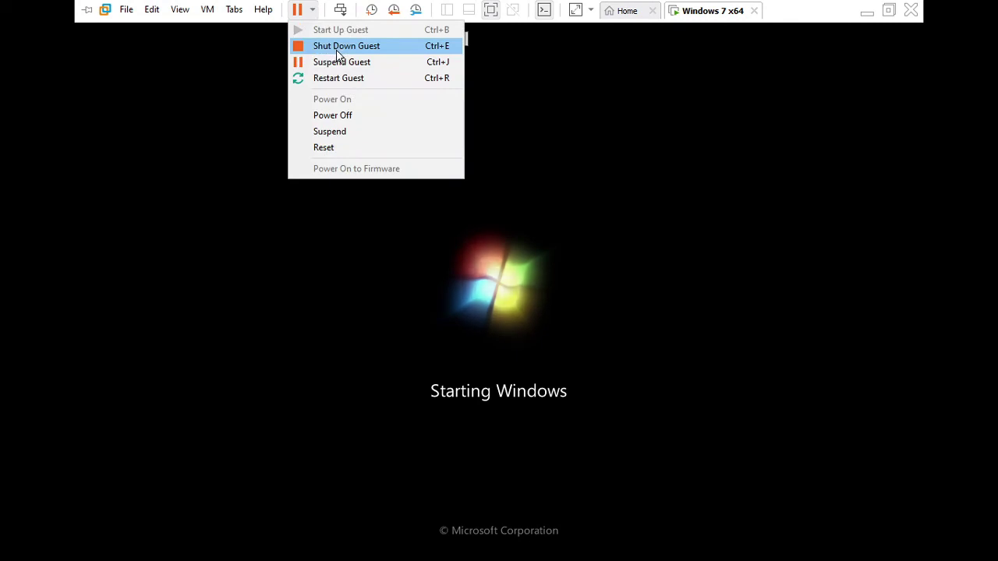
click(343, 79)
key(Escape)
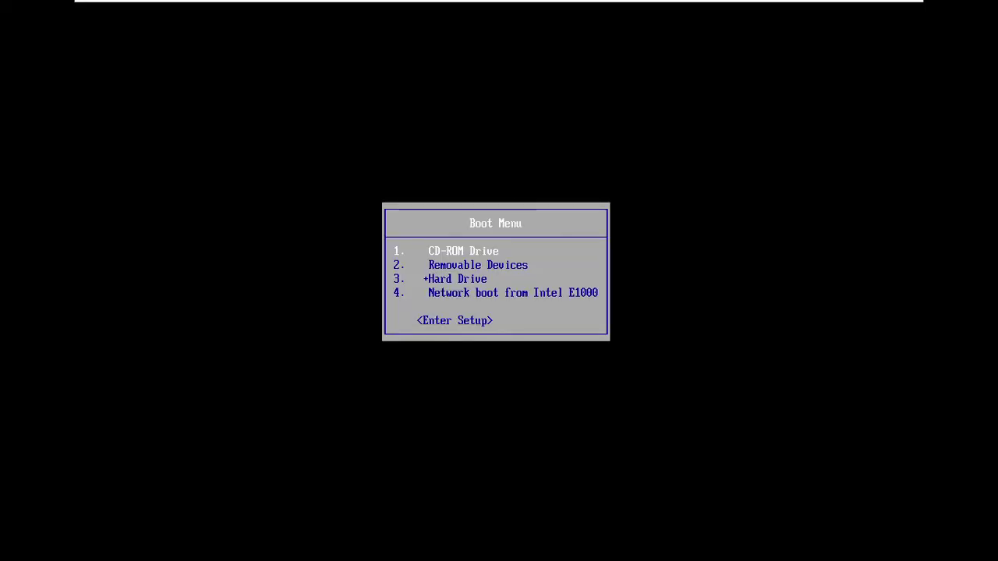
key(Down)
key(Down)
key(Return)
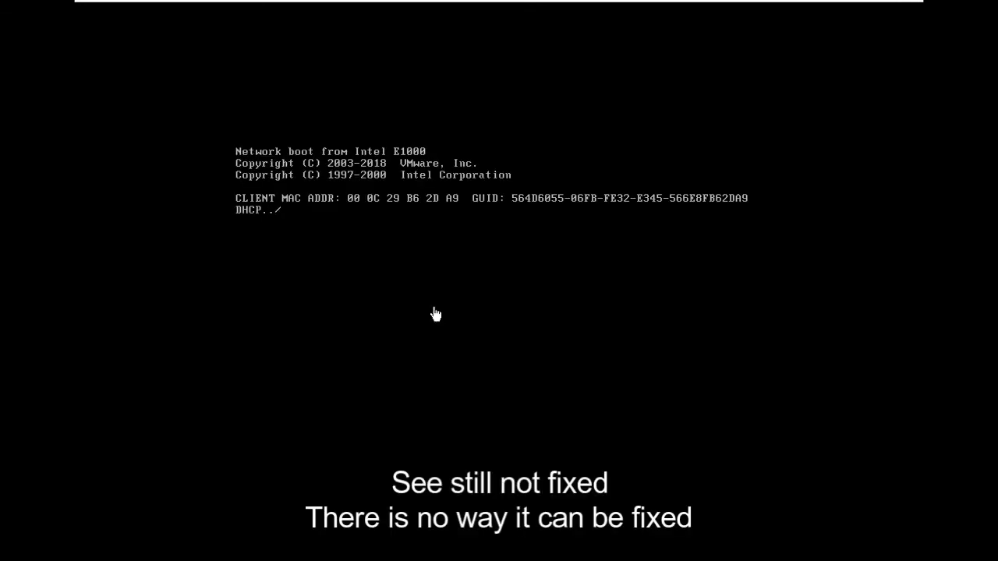
- Stretch the guest display to fill the whole screen using free stretch
mouse_move(690, 17)
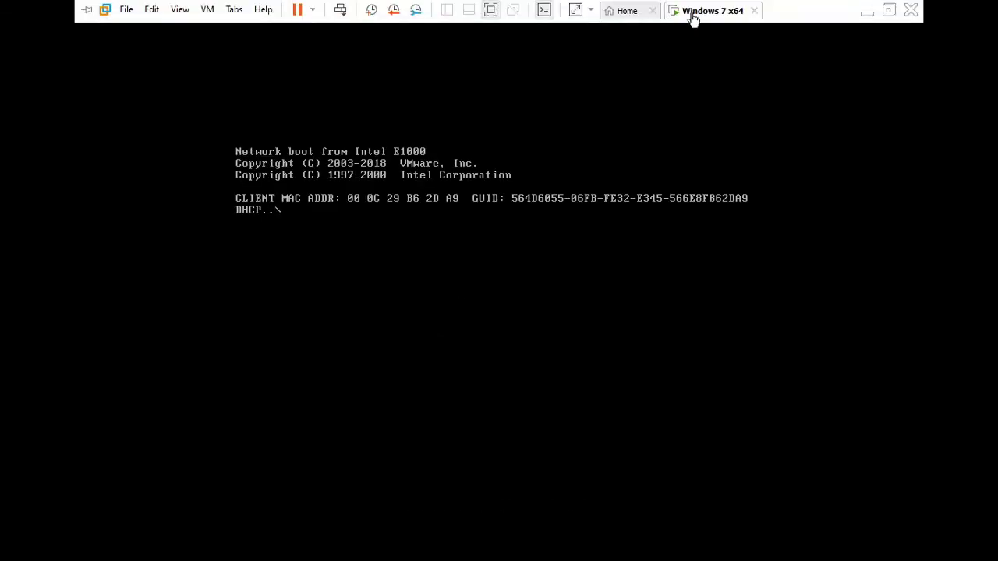
click(576, 10)
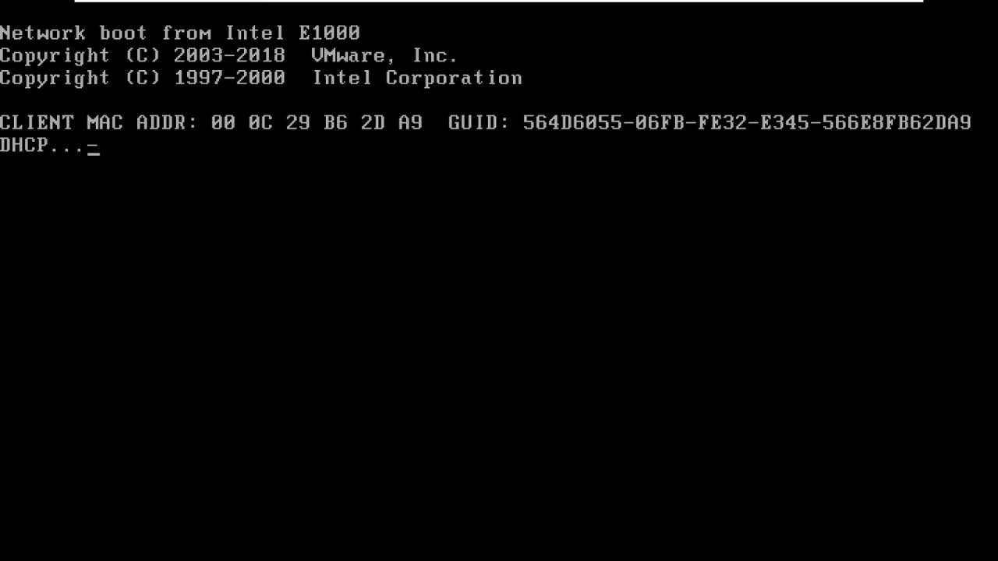
mouse_move(637, 26)
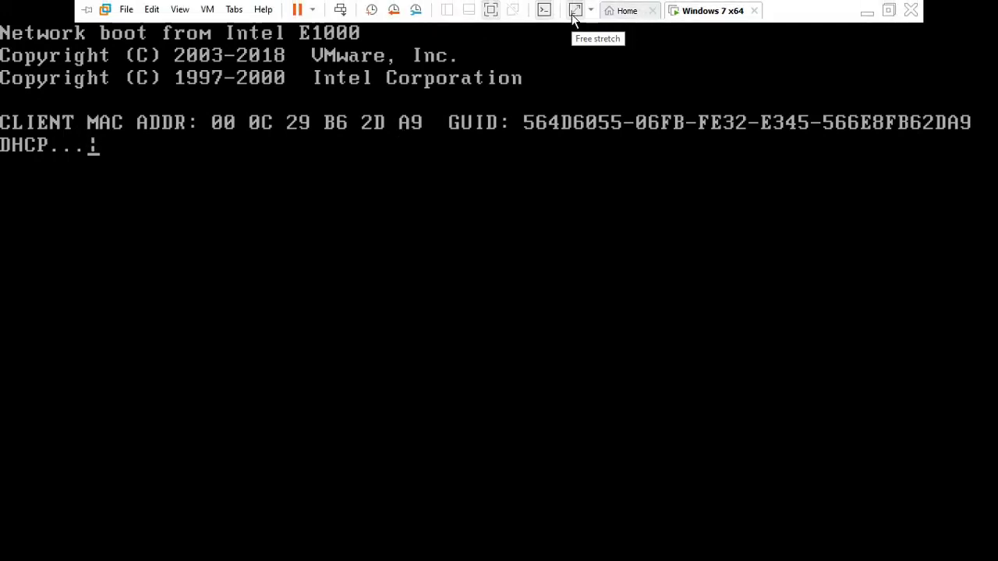